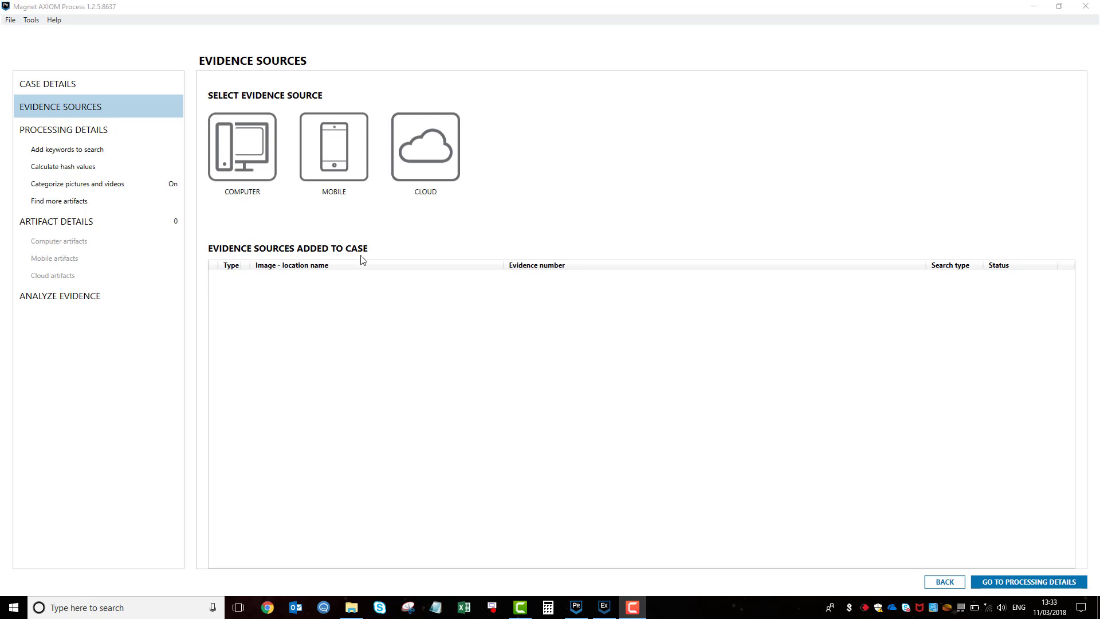
Choose Mobile, then Android, as the evidence source type.
click(356, 171)
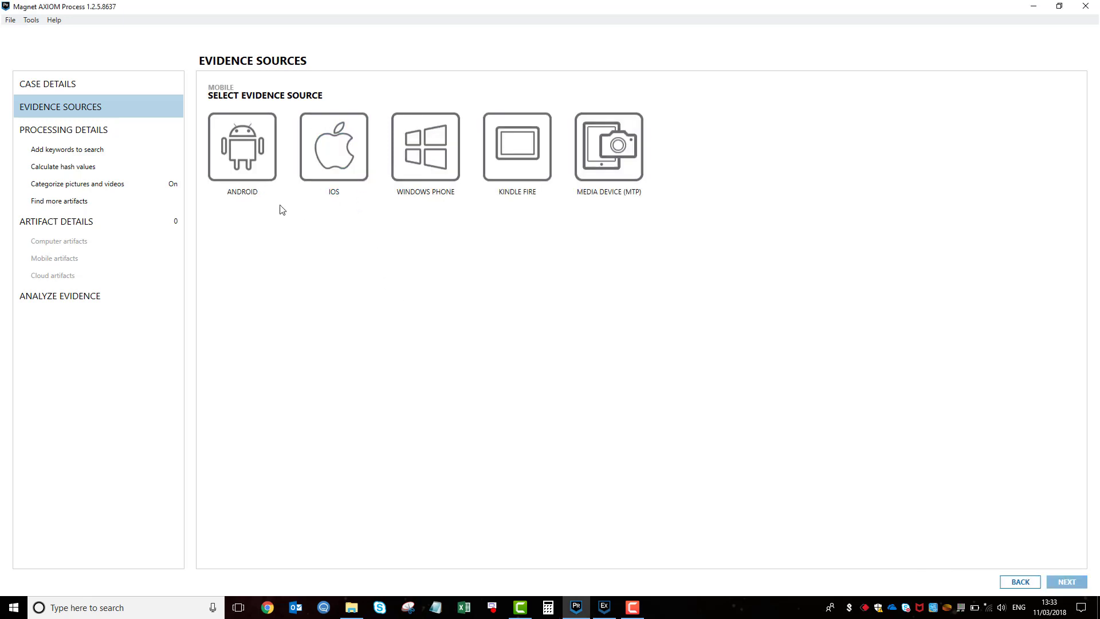
click(257, 157)
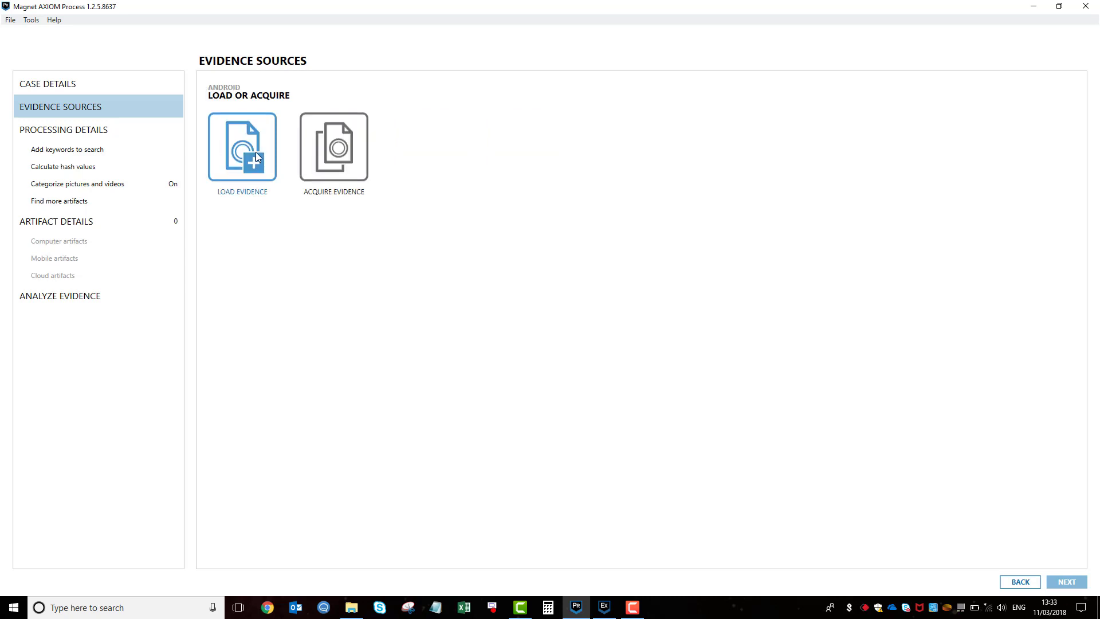
click(335, 156)
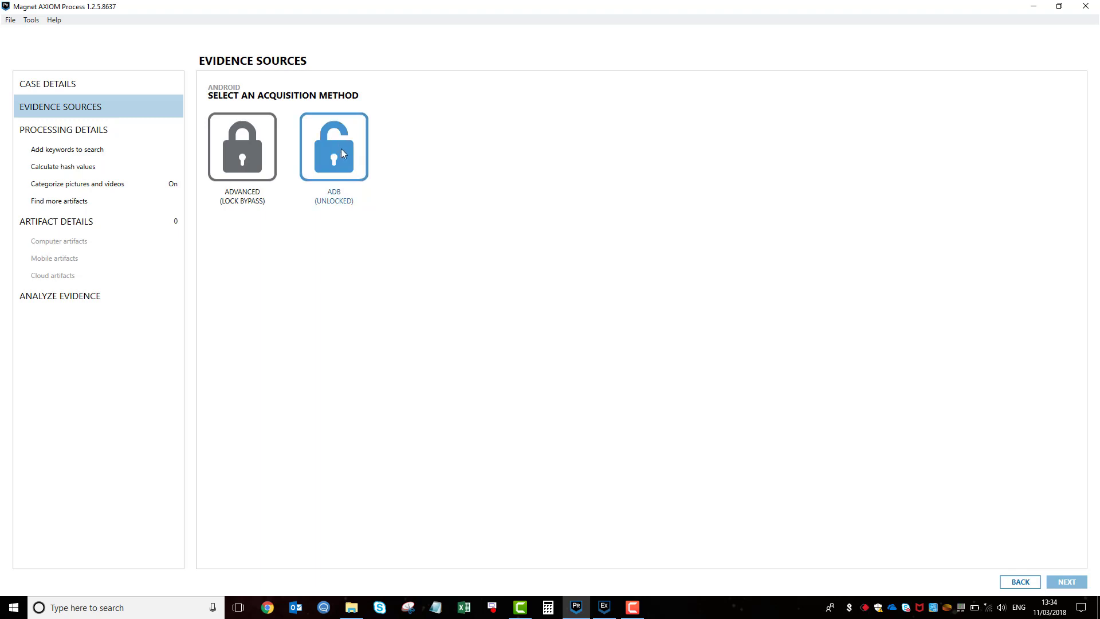
Select the Advanced (Lock Bypass) acquisition method.
click(245, 148)
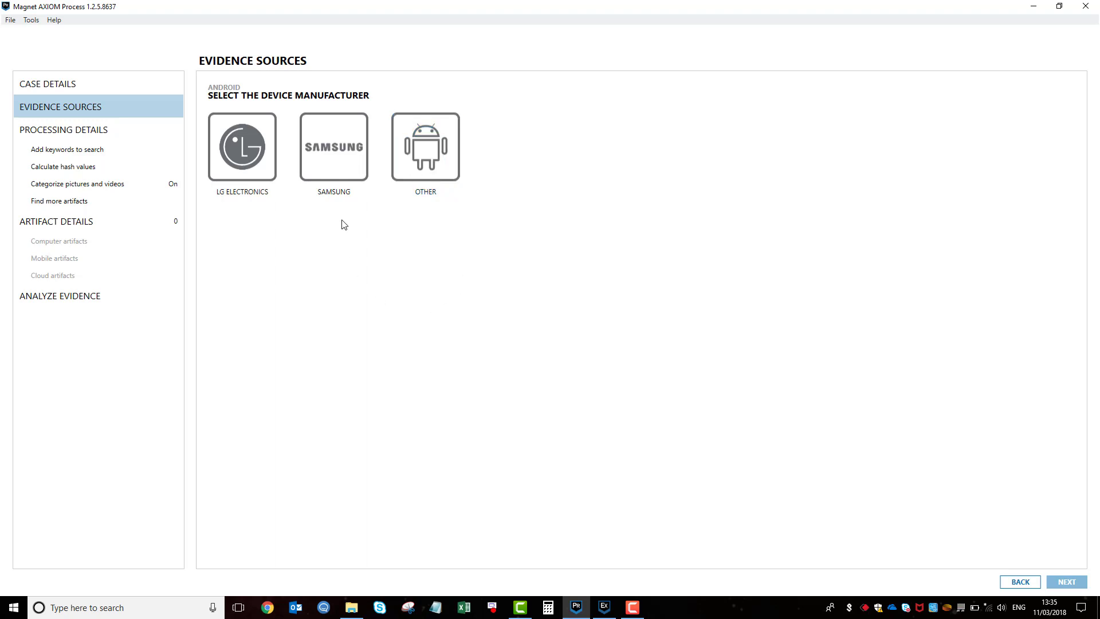
Pick Samsung as the device manufacturer.
click(341, 163)
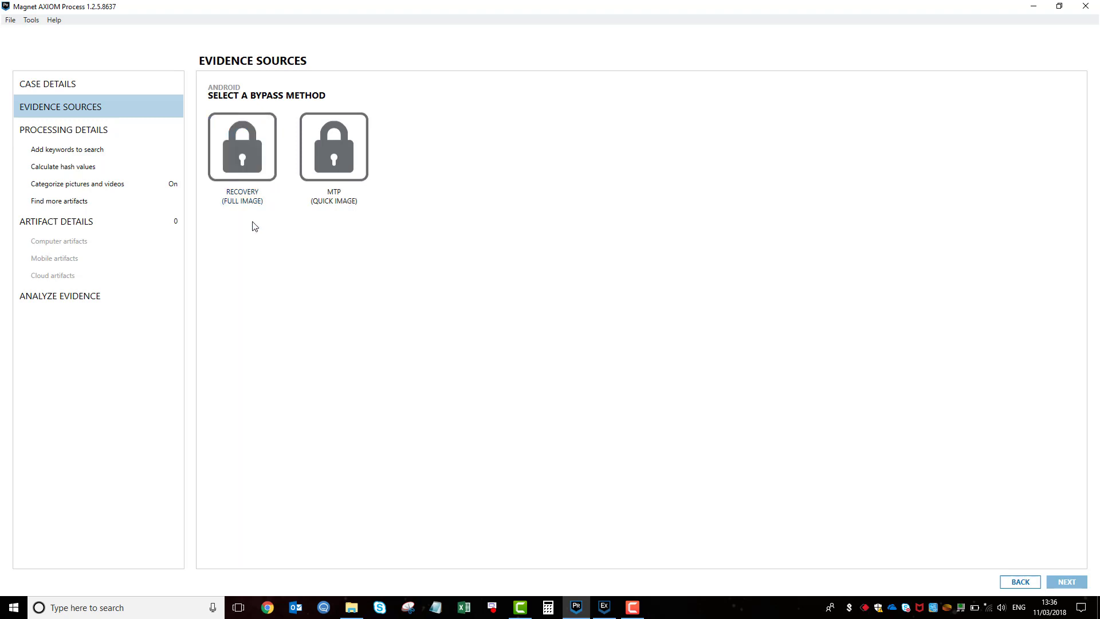
Select the Recovery (Full Image) bypass method.
click(252, 150)
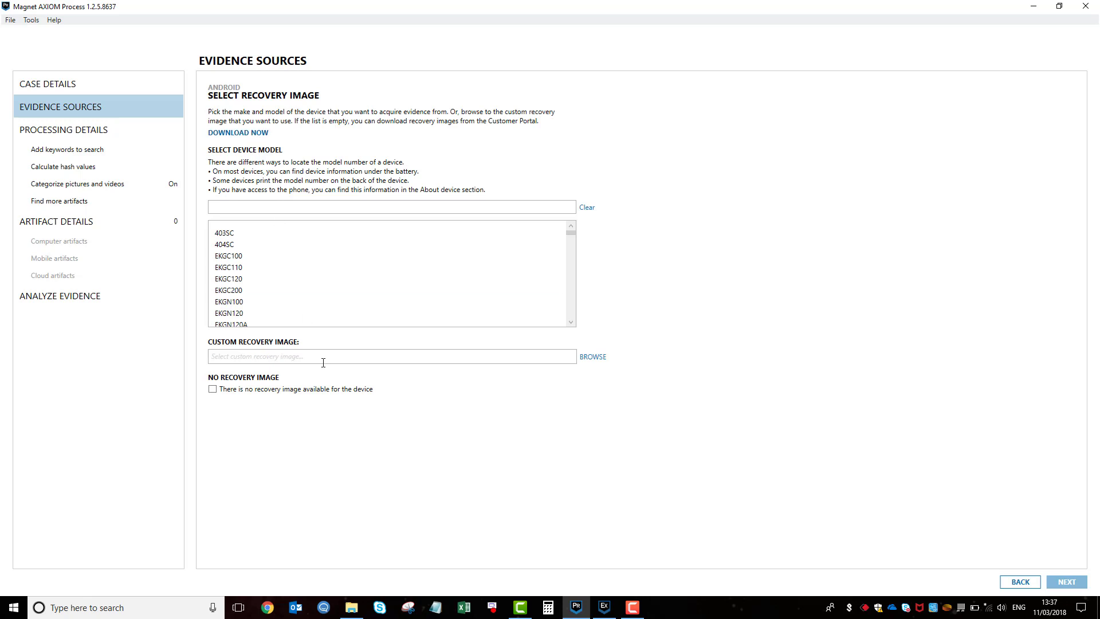
In the D: Recovery Images folder, highlight the v100.14 installer files and the three zip parts.
click(354, 608)
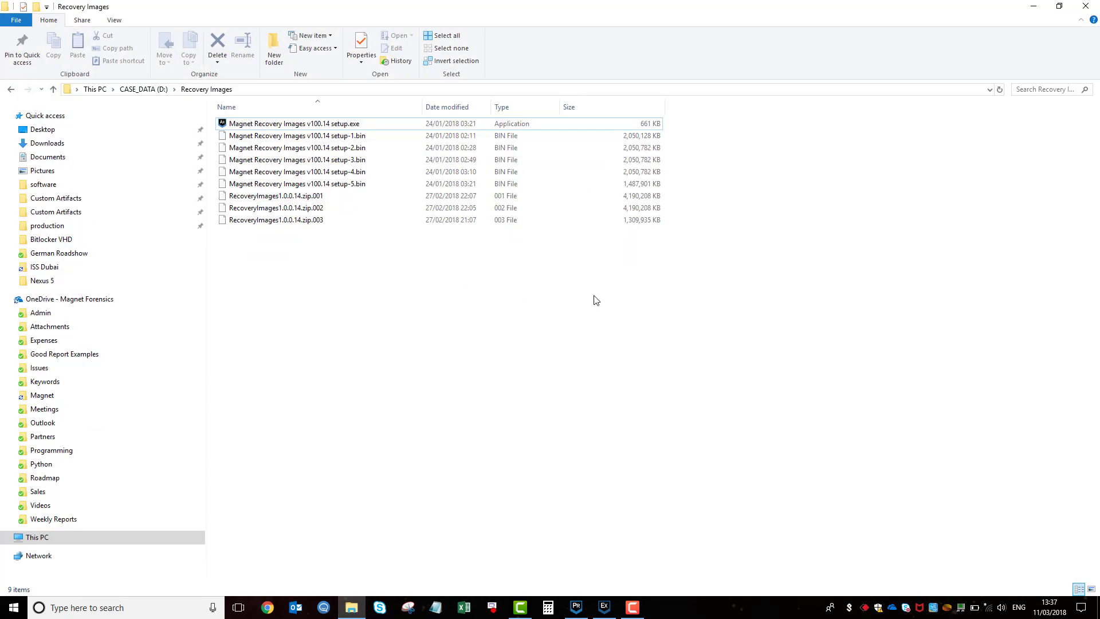
drag(410, 277, 315, 195)
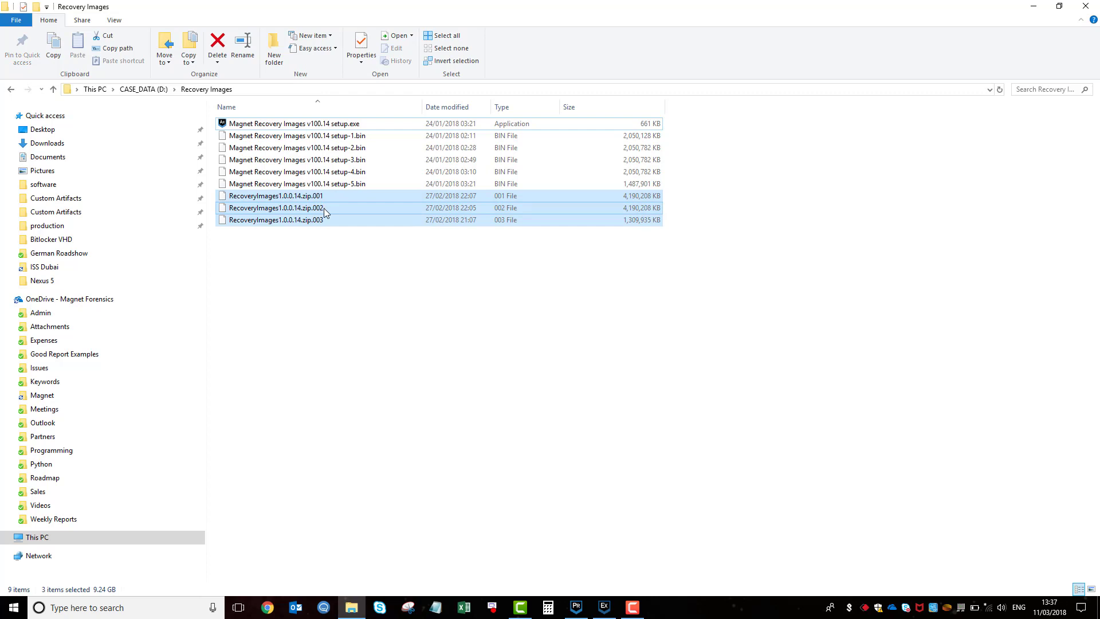
click(334, 263)
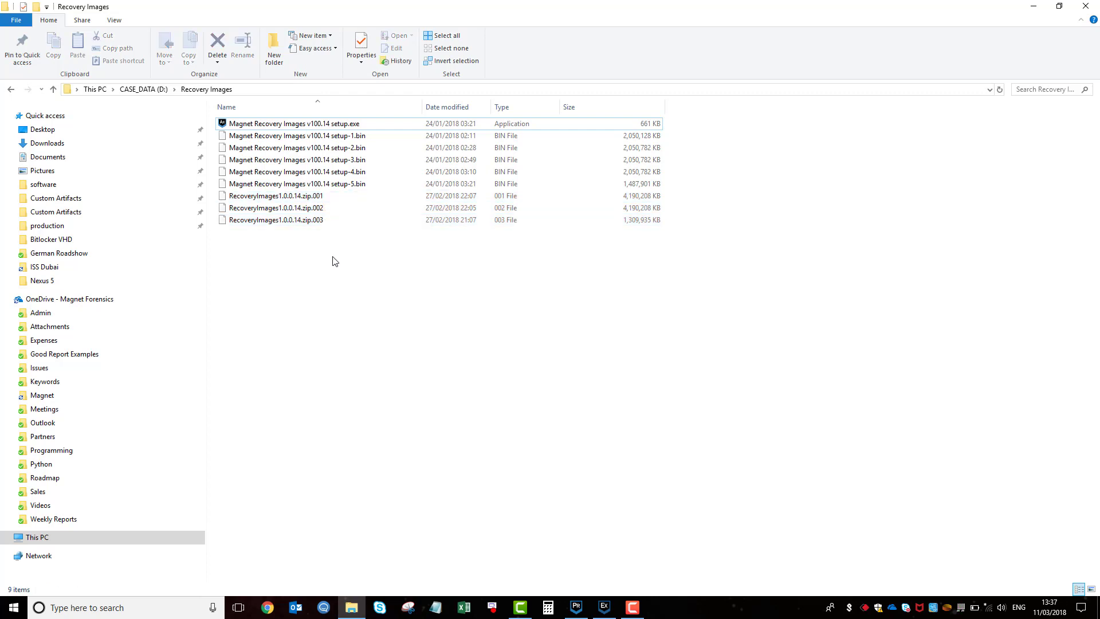
right_click(324, 199)
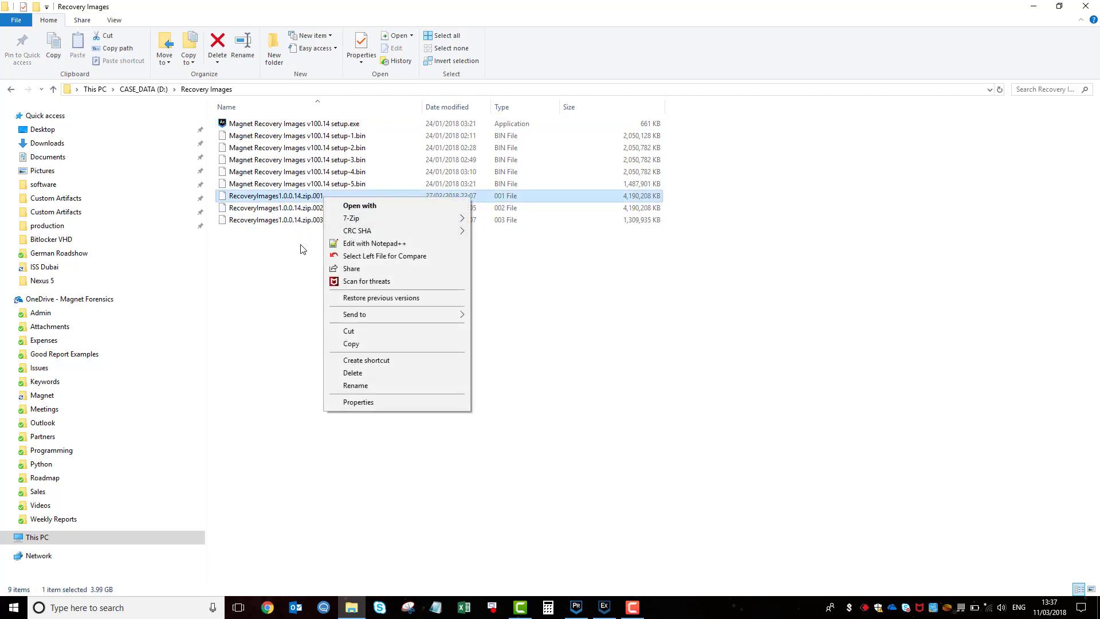
click(275, 289)
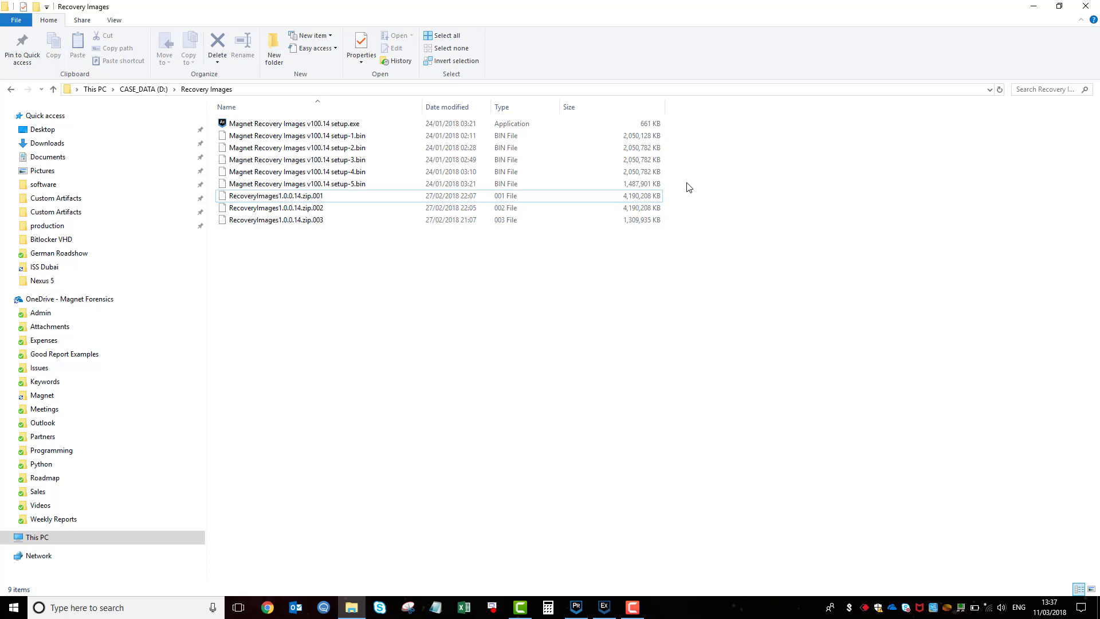
drag(686, 183, 402, 122)
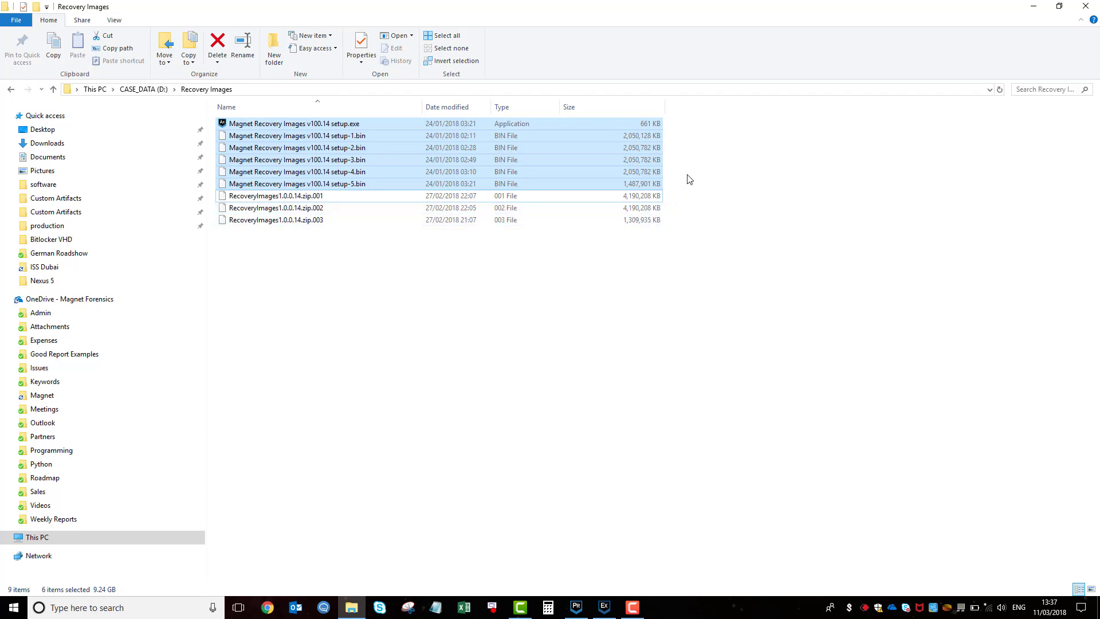
drag(697, 179, 680, 150)
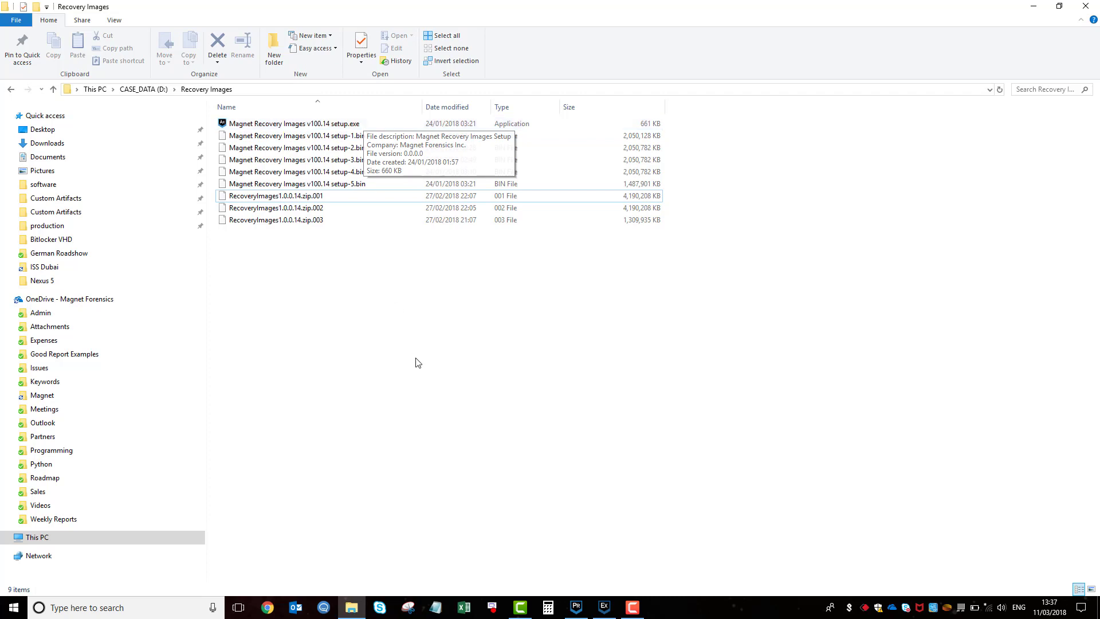
Back in AXIOM, search the recovery image device list for 'SM-G925f'.
click(578, 609)
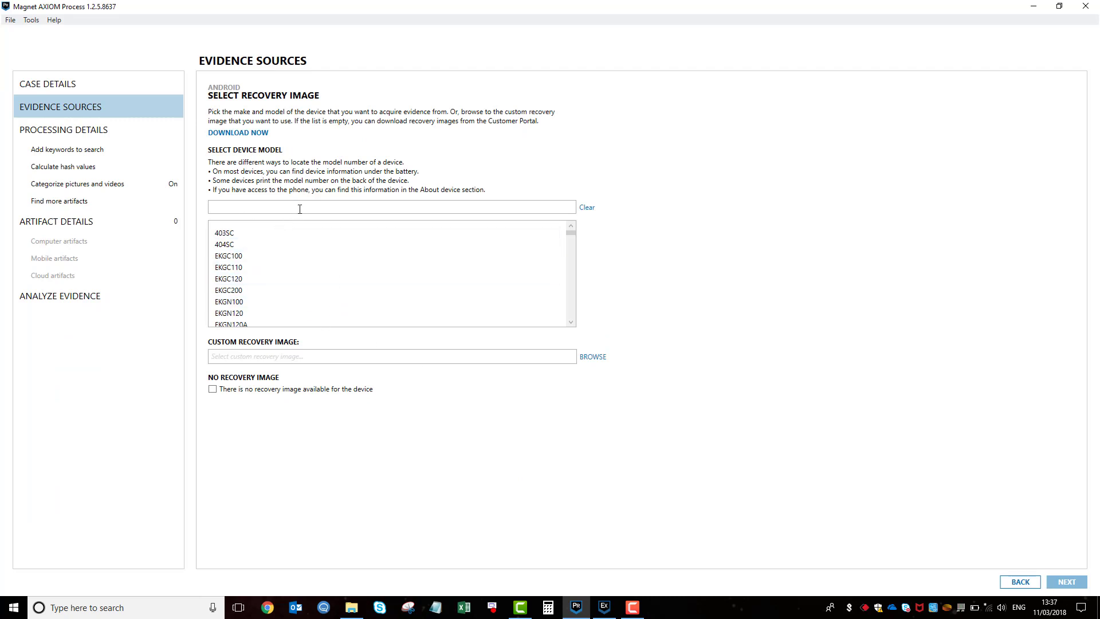
text(SM)
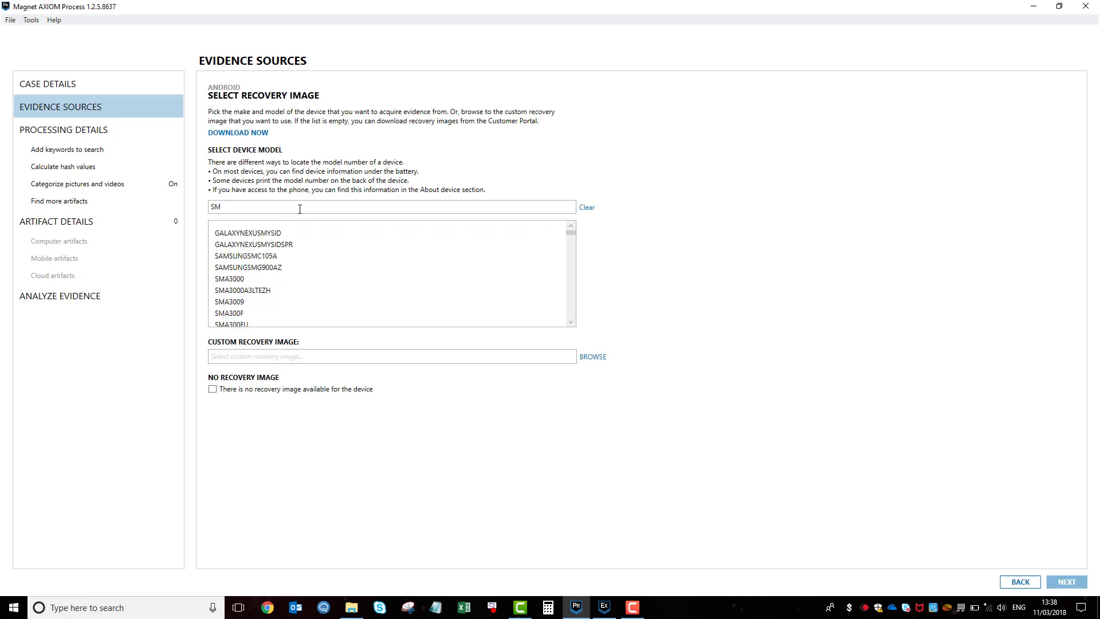
text(-G9)
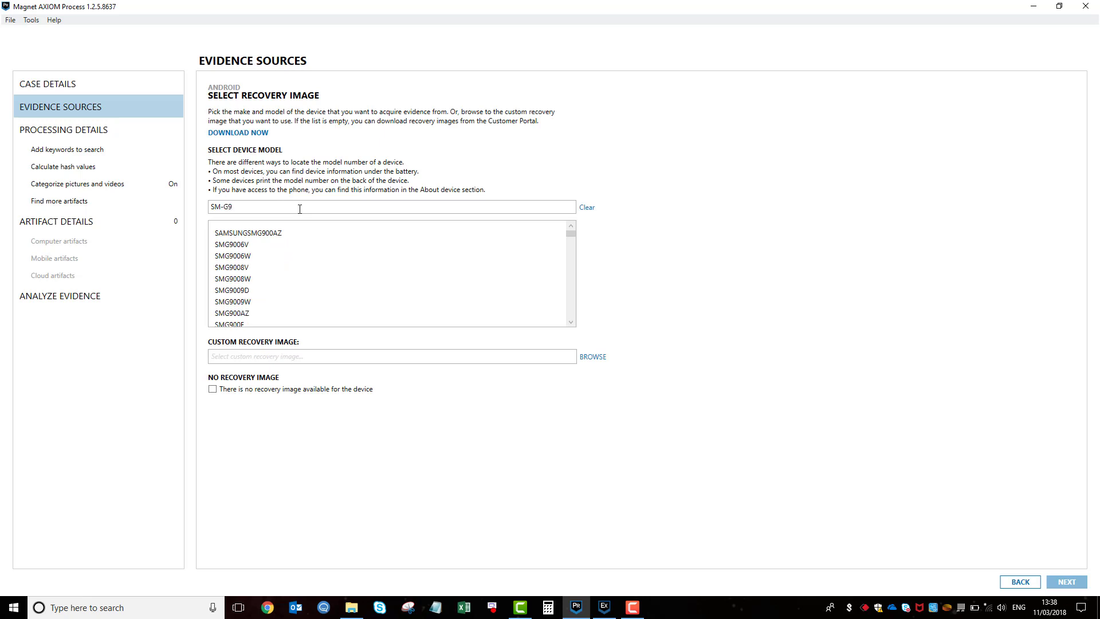
text(25f)
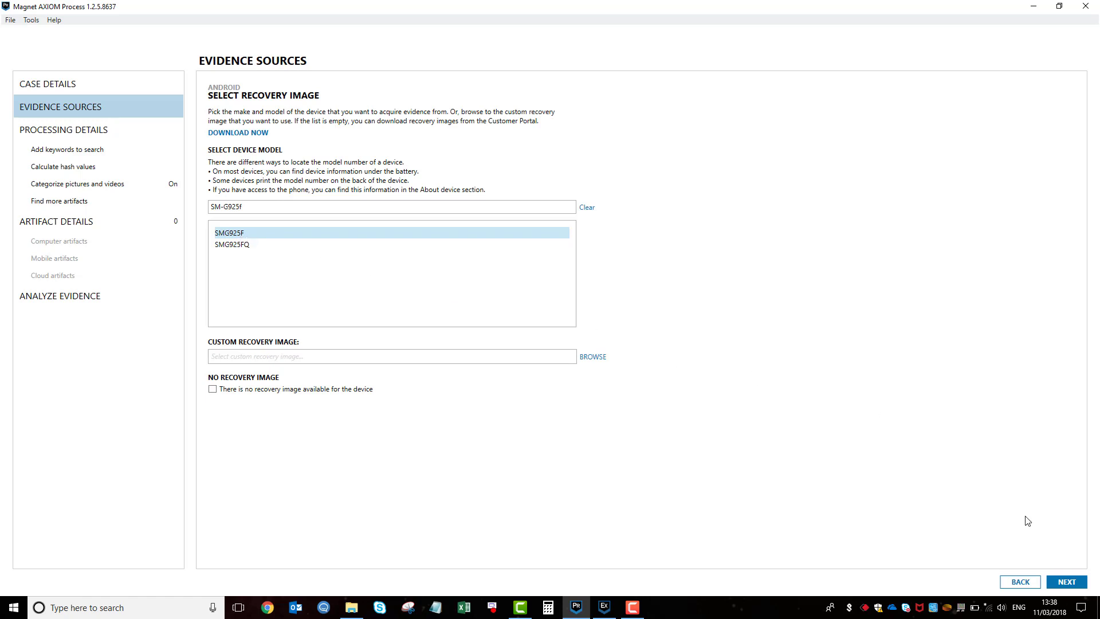
Confirm the SMG925F model and continue to the Flash Recovery Image page.
click(1066, 583)
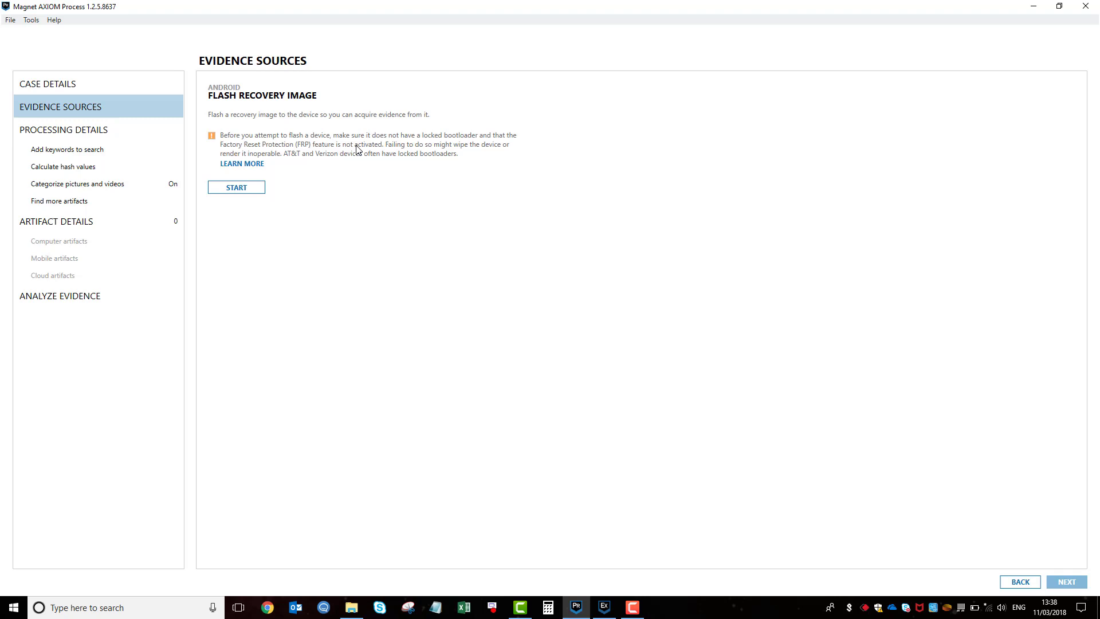
Start flashing the recovery image, confirming no download-mode devices are connected.
click(241, 193)
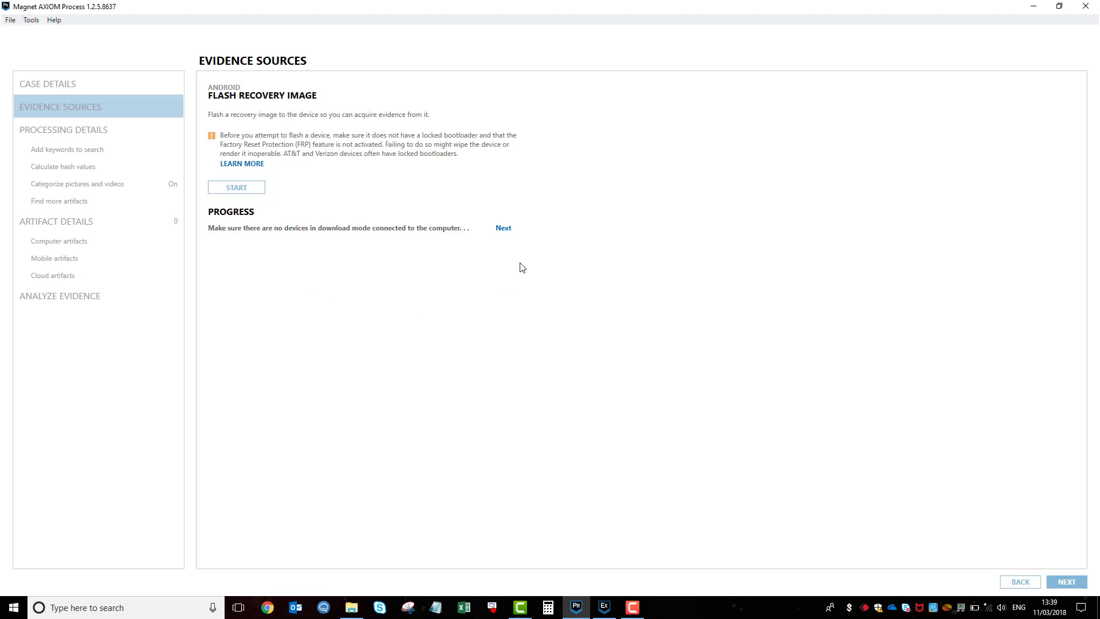
click(506, 231)
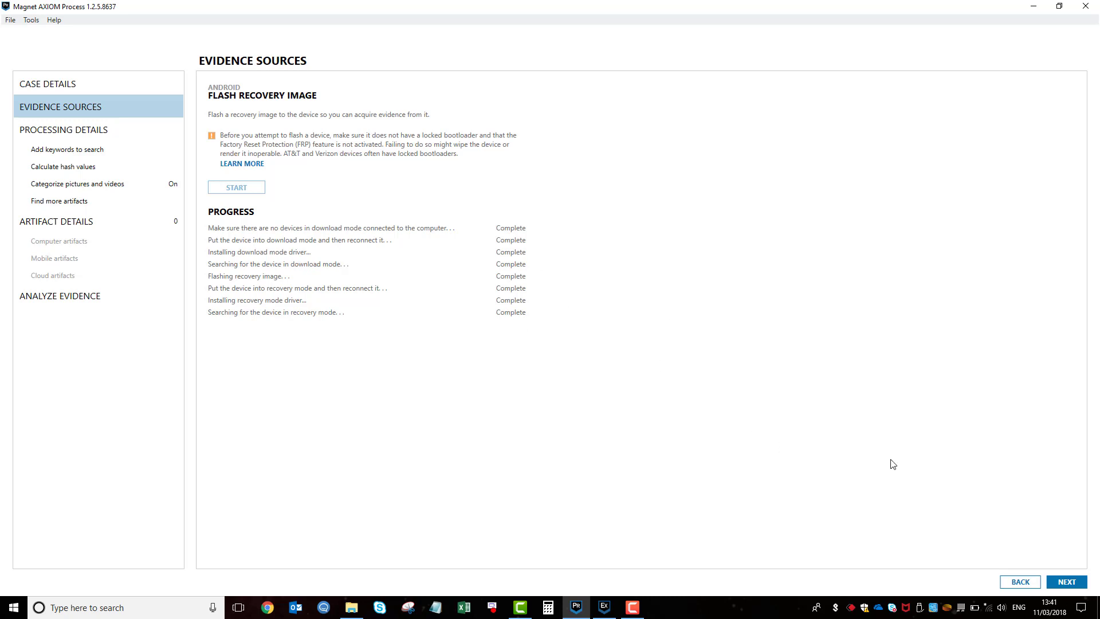
Add the Samsung device's entire contents as a full image, then switch to AXIOM Examine.
click(1066, 582)
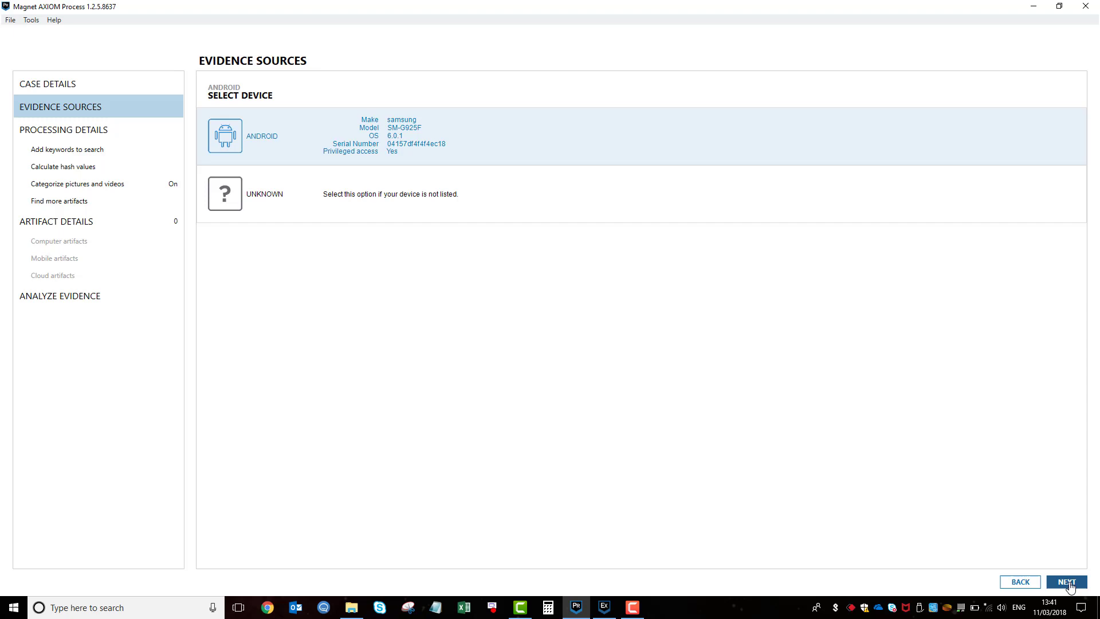
click(1068, 582)
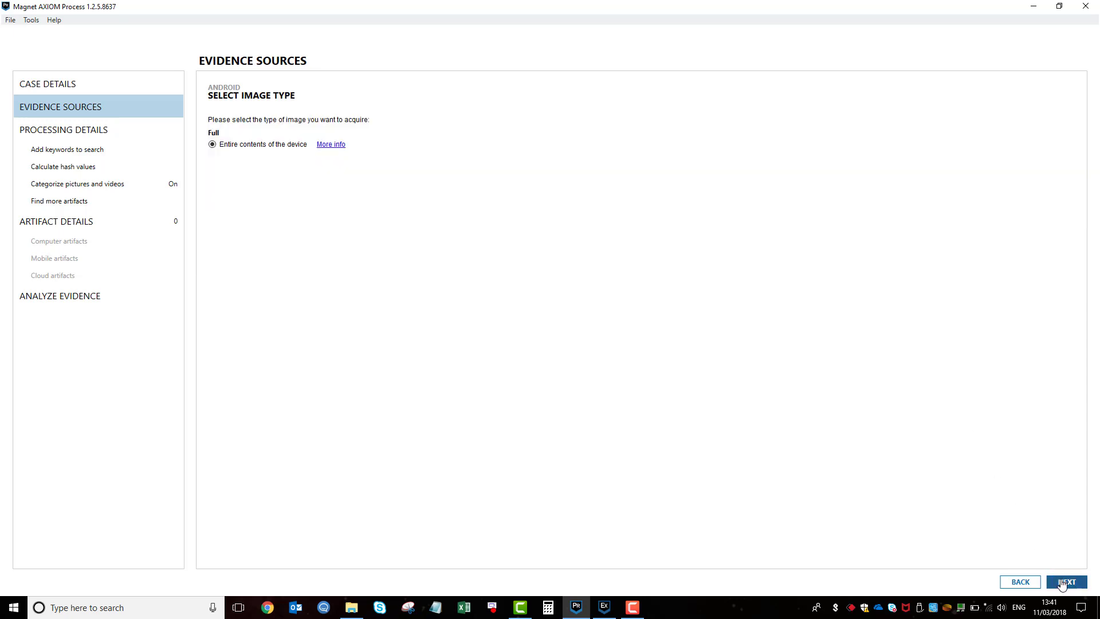
click(1062, 582)
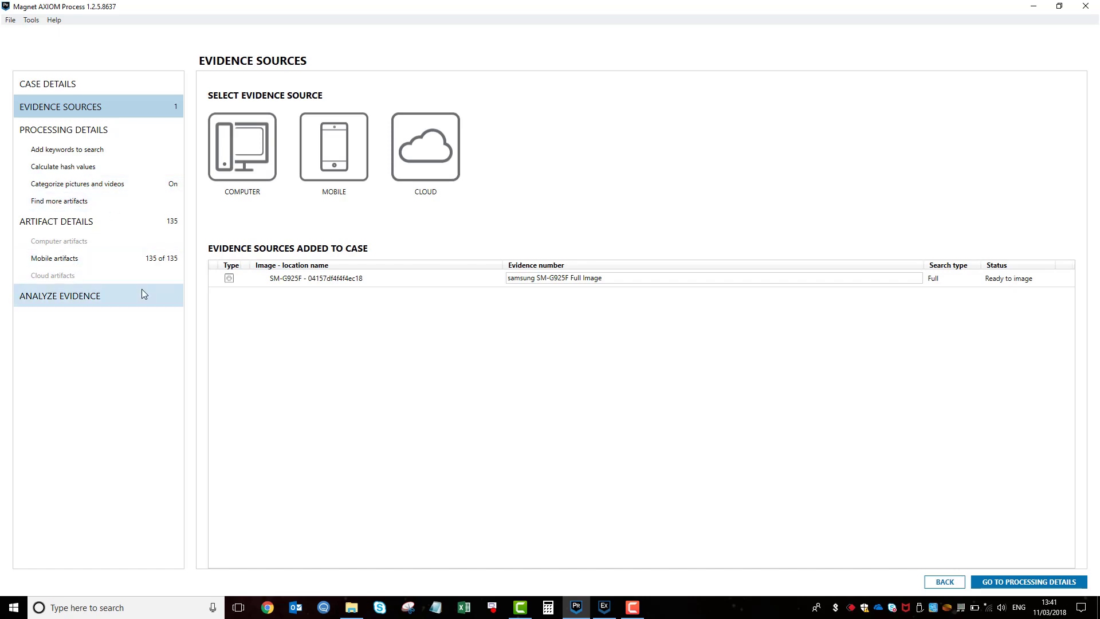
click(605, 608)
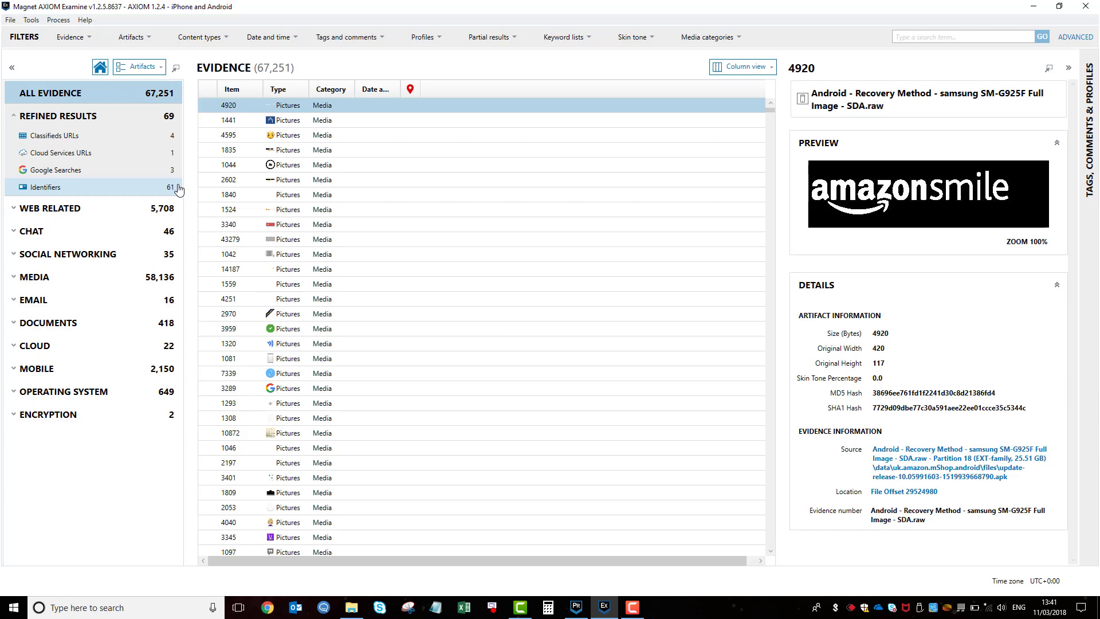
click(14, 118)
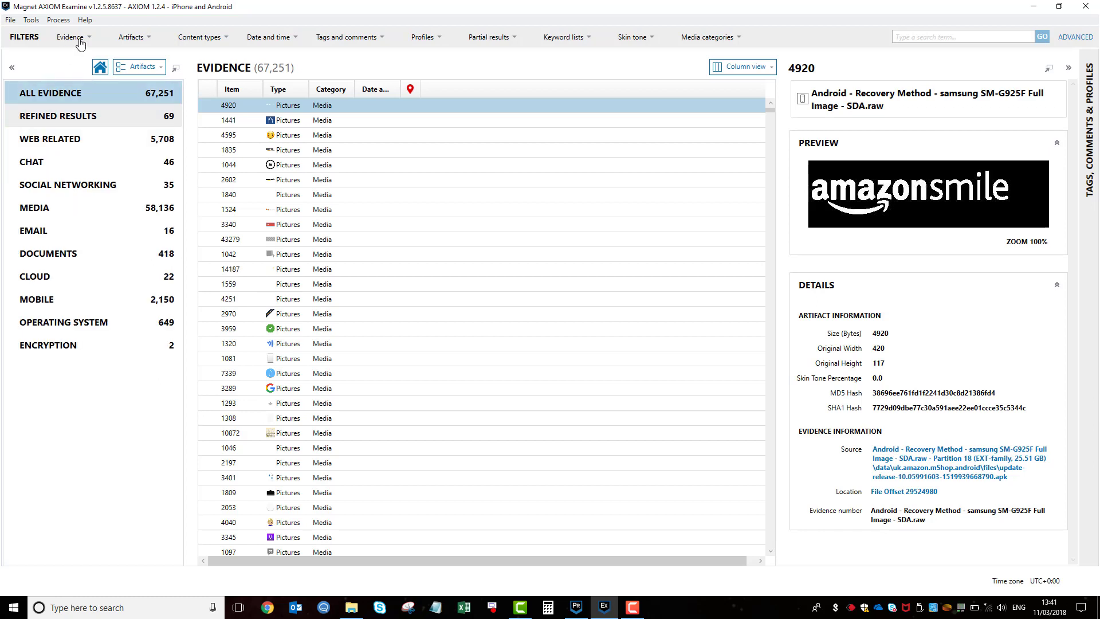
Filter evidence to the 'Android - Recovery Method - samsung SM-G925F Full Image' source.
click(78, 40)
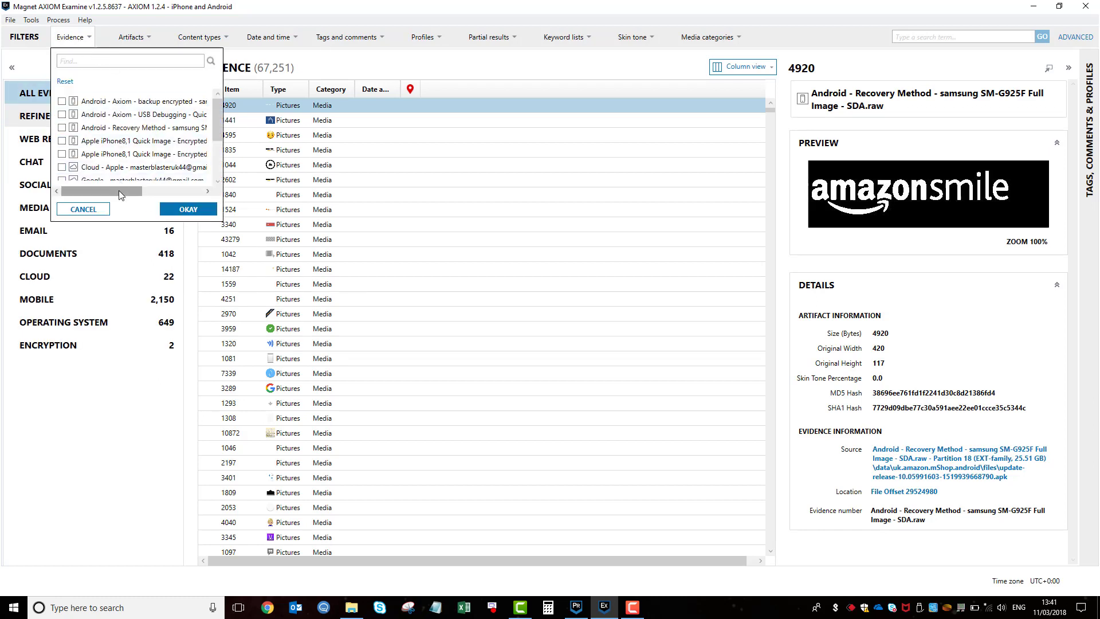
mouse_move(118, 190)
mouse_down()
mouse_move(184, 192)
mouse_move(114, 195)
mouse_up()
click(61, 128)
click(180, 210)
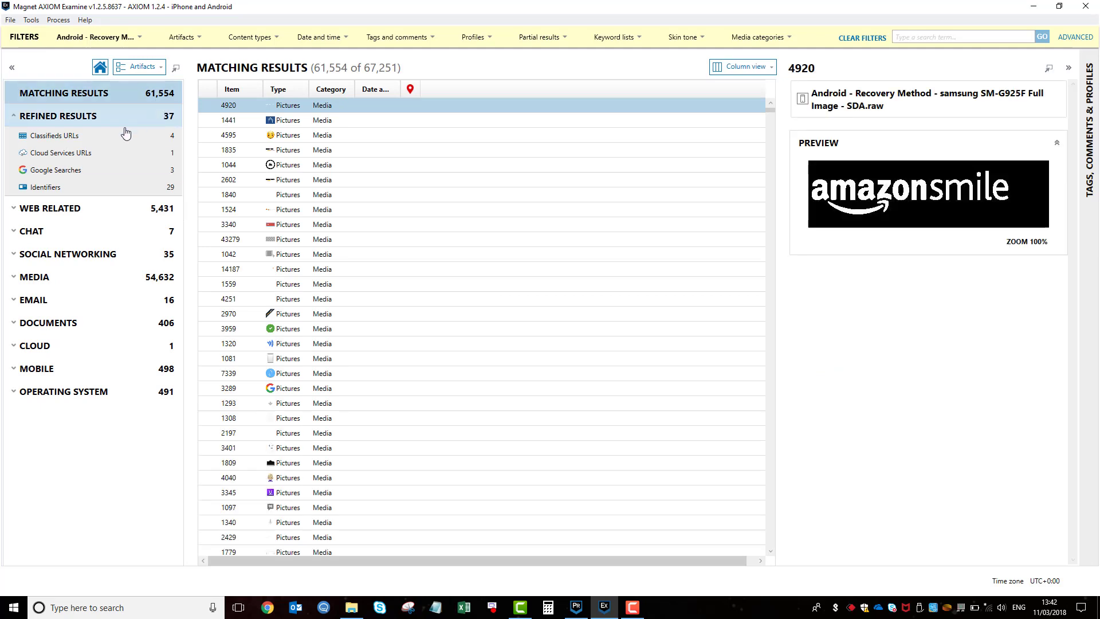
Open Cloud Passwords and Tokens and select the full Google account token value in Details.
click(14, 116)
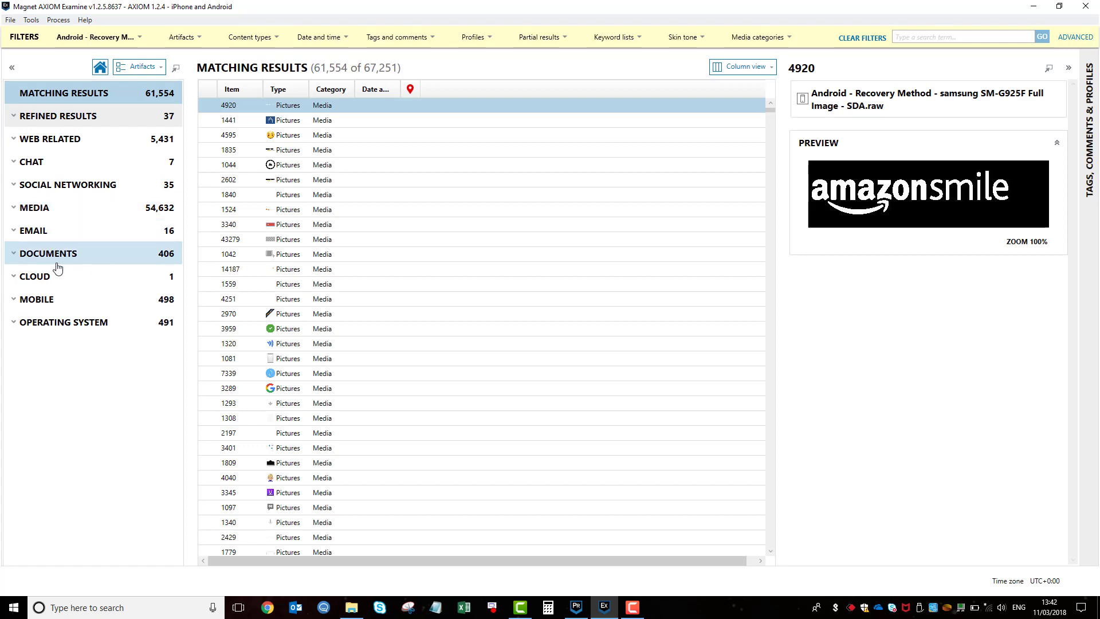
click(14, 277)
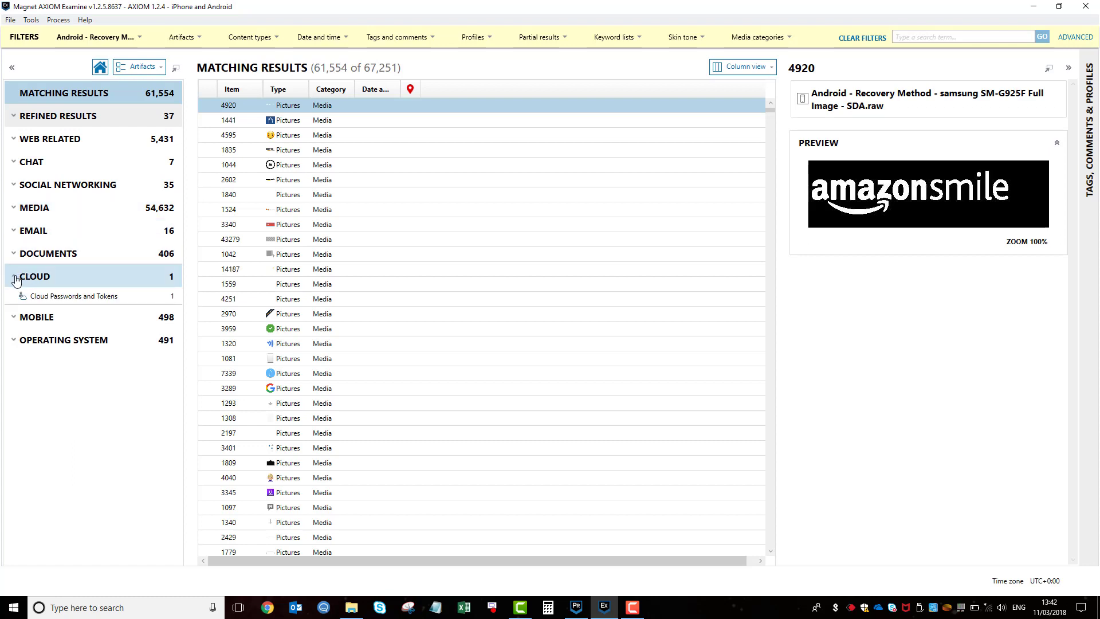
click(100, 297)
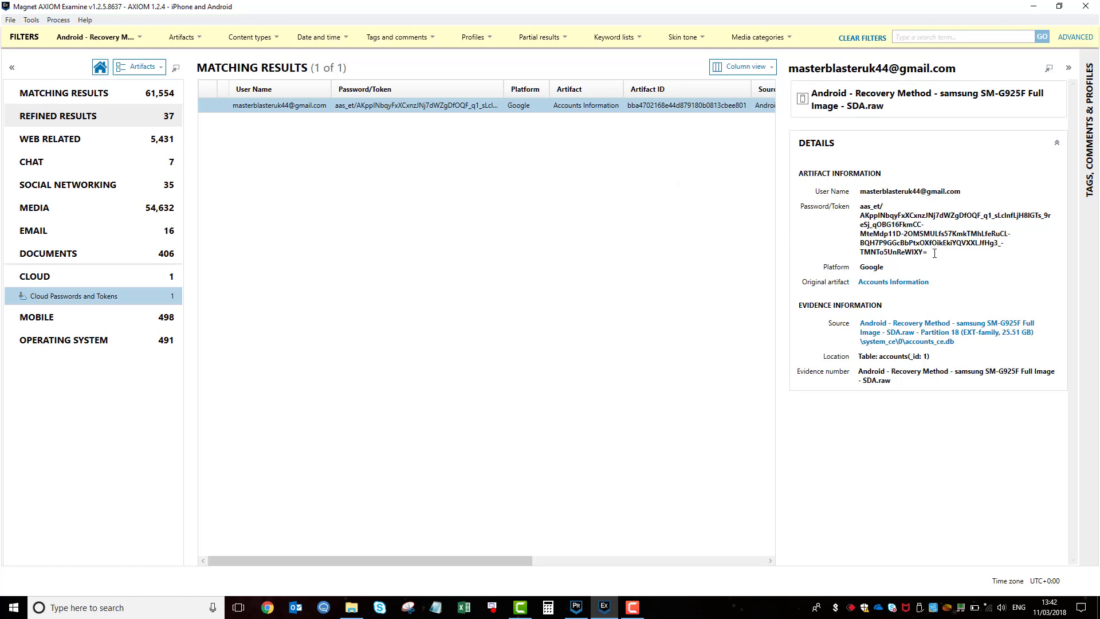
drag(934, 252, 859, 210)
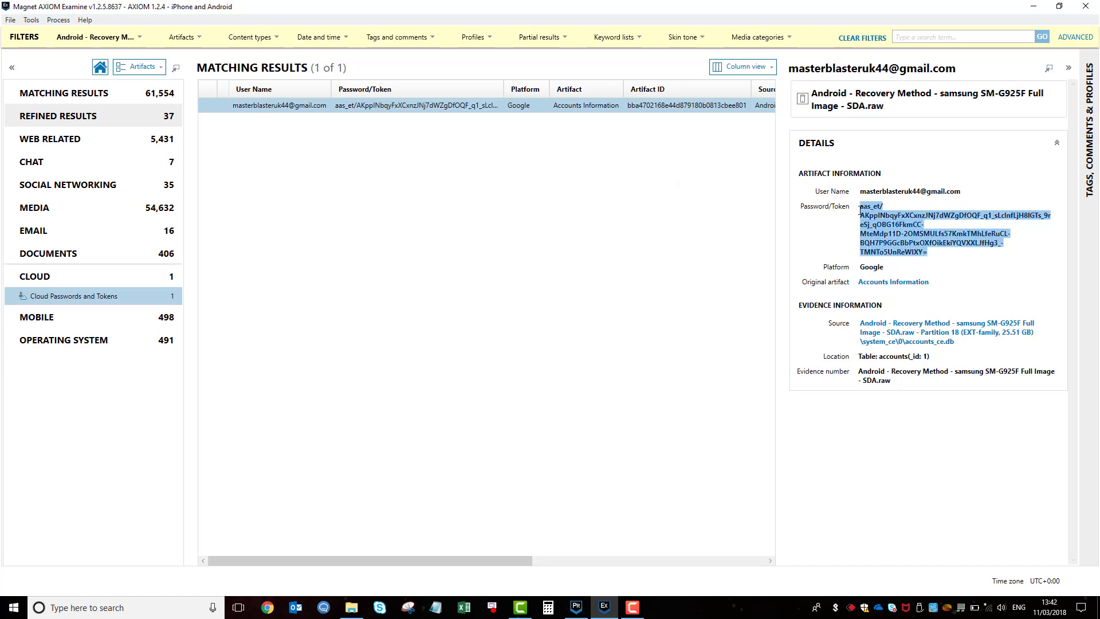
Switch over to AXIOM Process and then return to AXIOM Examine.
click(576, 607)
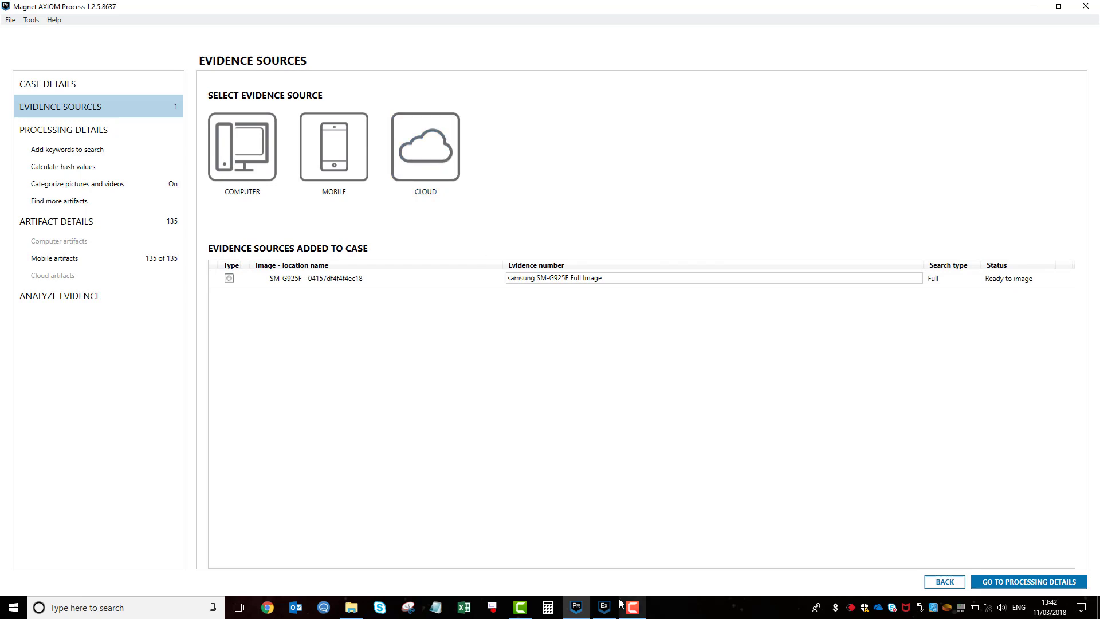
mouse_move(608, 611)
click(610, 585)
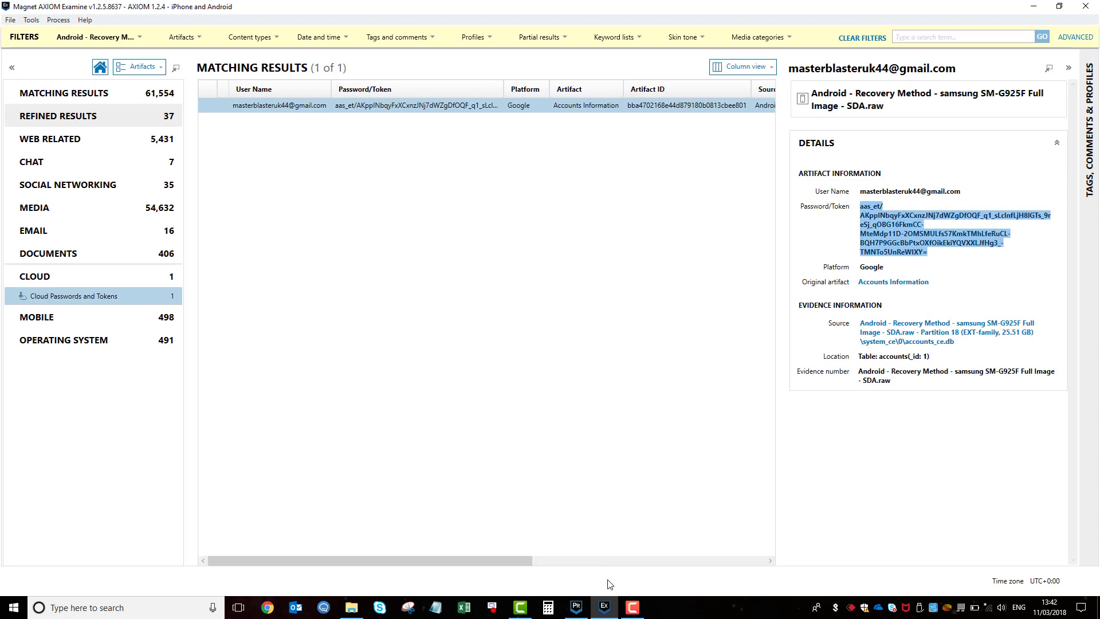
right_click(414, 105)
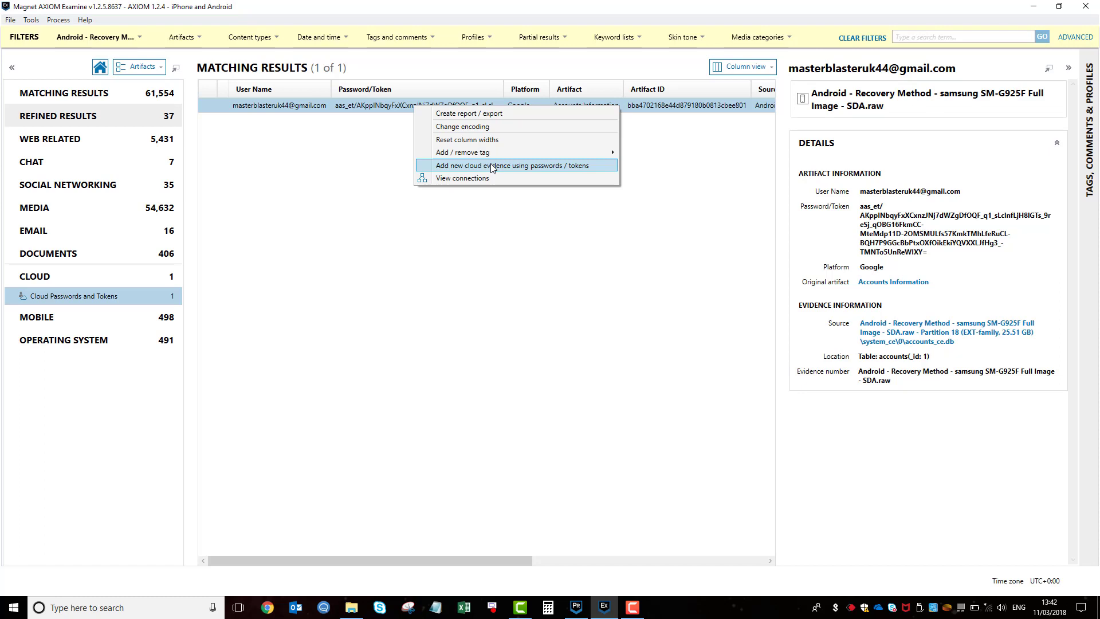
click(274, 171)
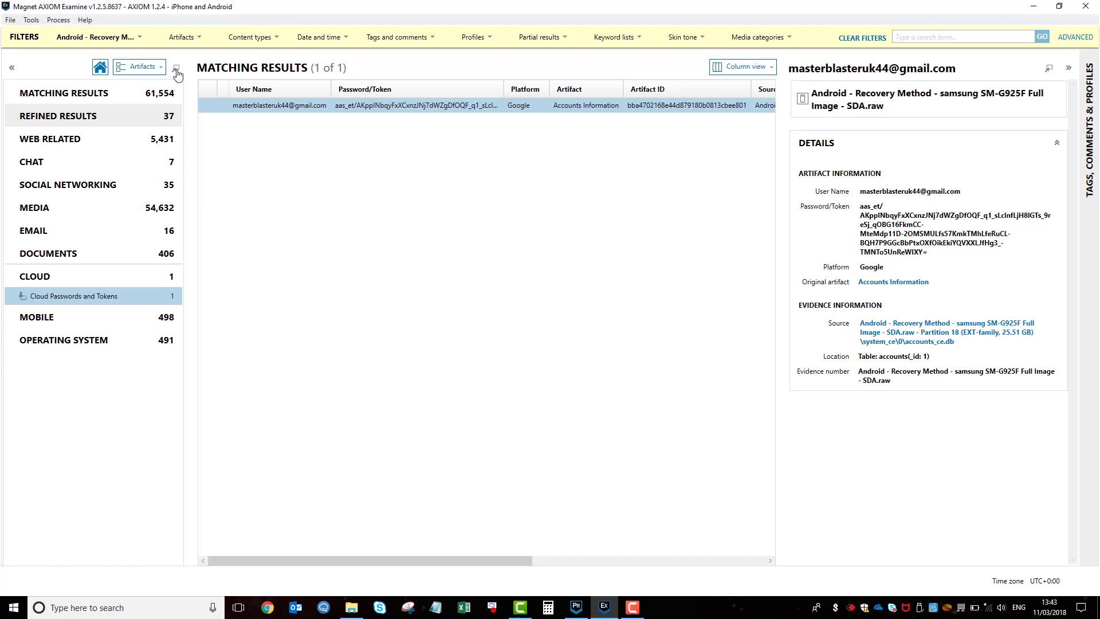
Filter evidence to the Apple iPhone8,1 Encrypted Off source instead of the Samsung source.
click(137, 45)
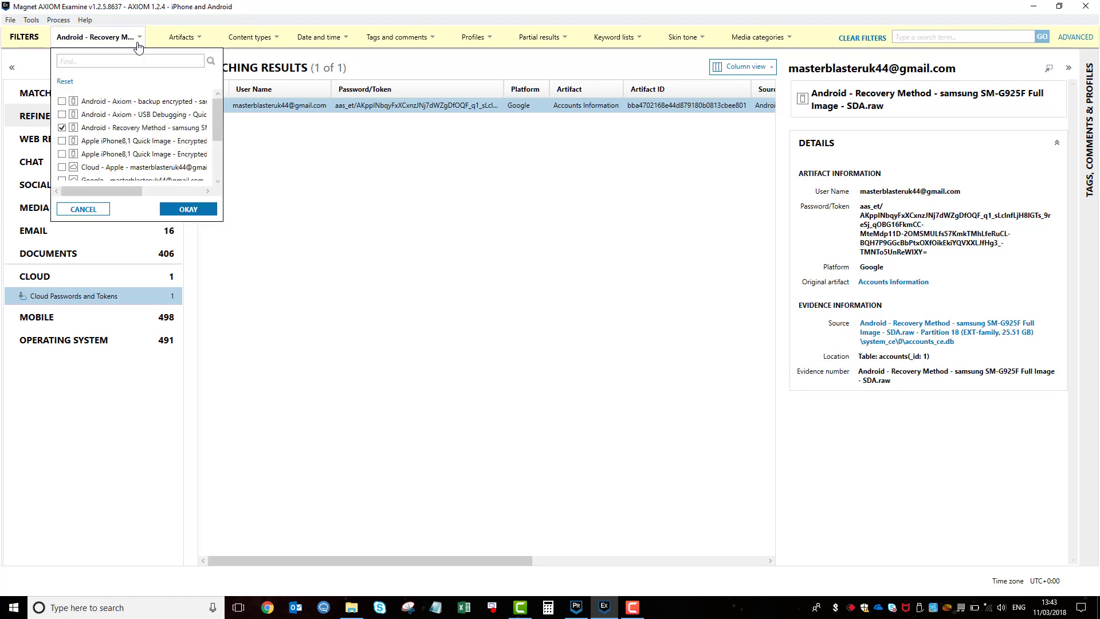
click(63, 127)
mouse_move(118, 186)
mouse_down()
mouse_move(153, 184)
mouse_move(131, 182)
mouse_up()
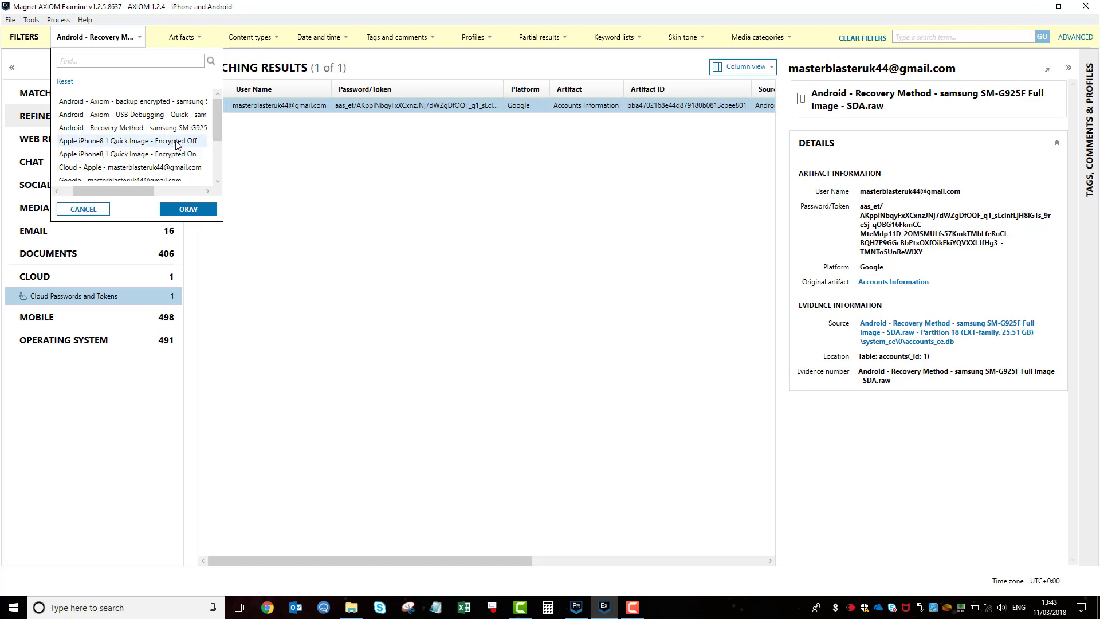
drag(146, 192, 134, 192)
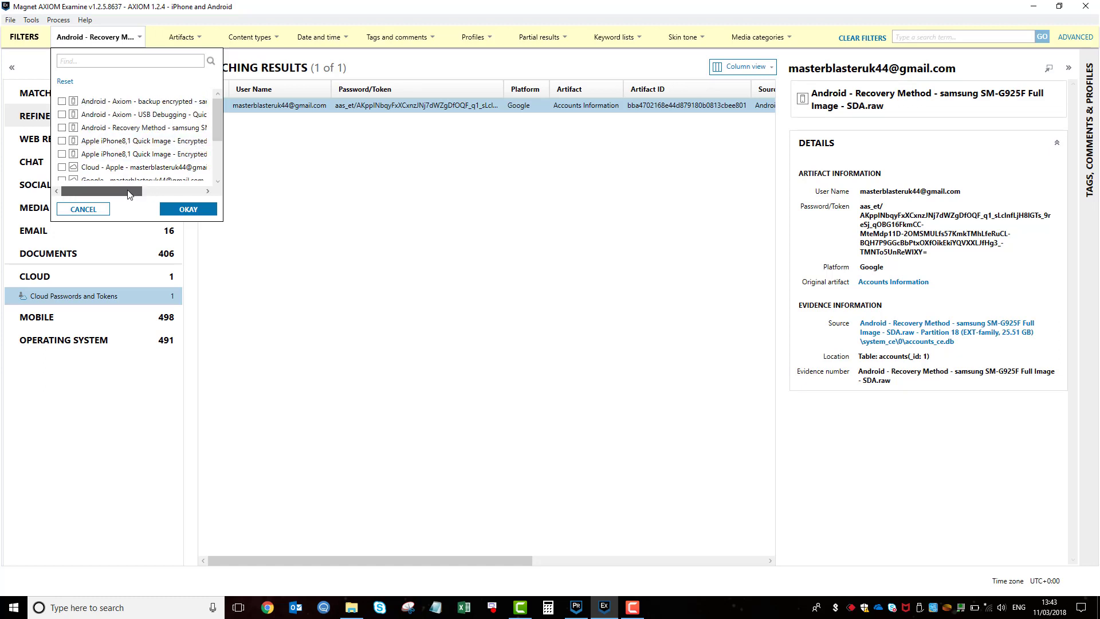
click(62, 142)
click(188, 210)
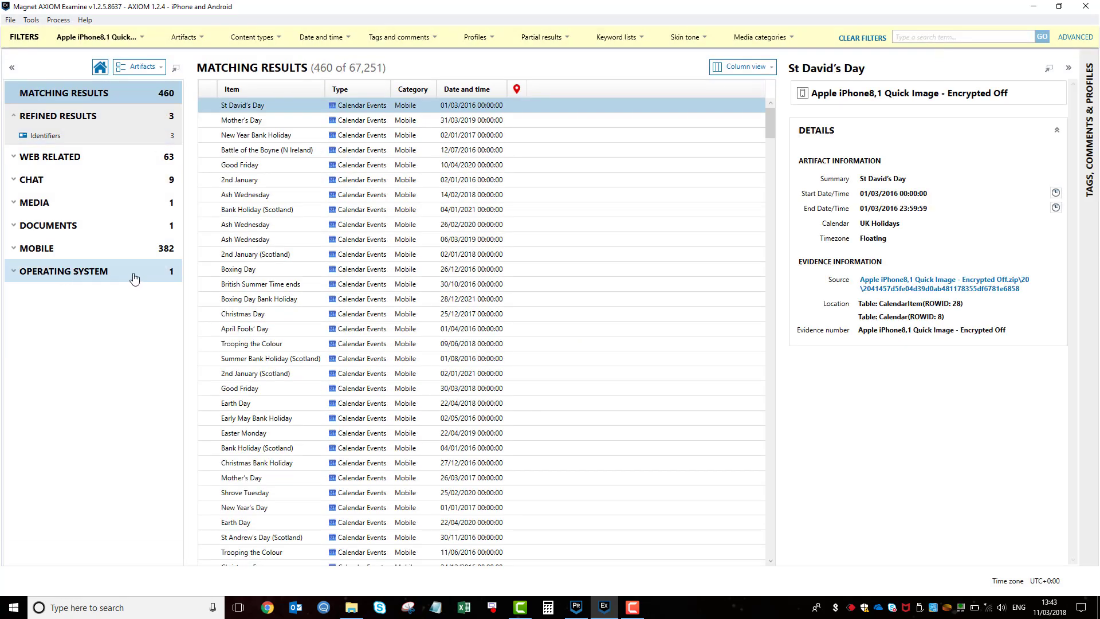
Change the evidence filter from the Encrypted Off to the Encrypted On iPhone source.
click(137, 38)
click(62, 154)
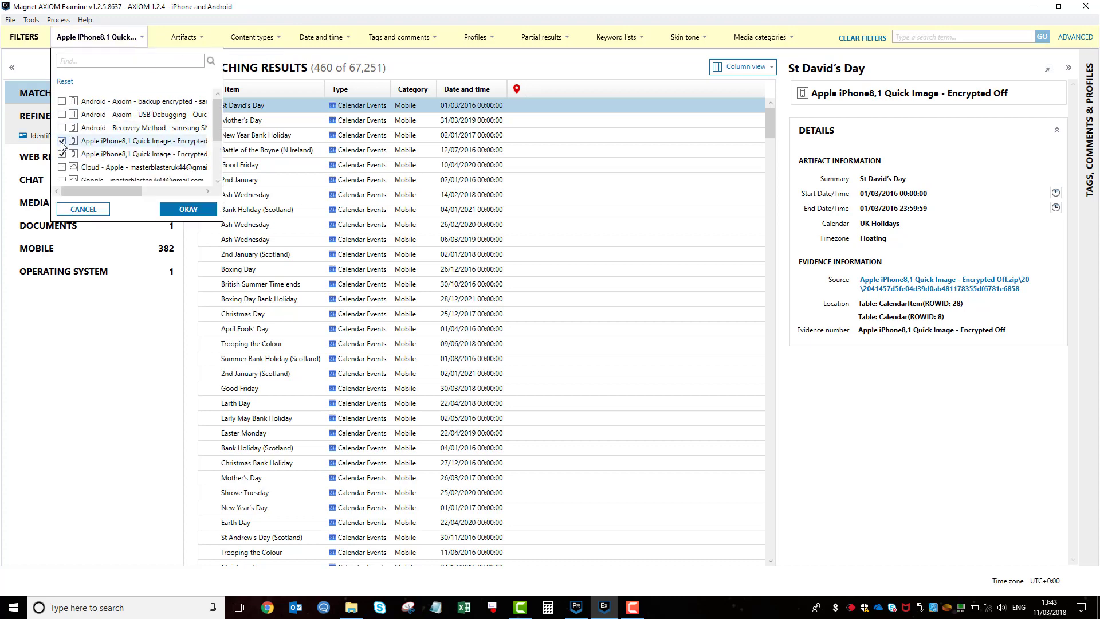
click(62, 141)
click(189, 208)
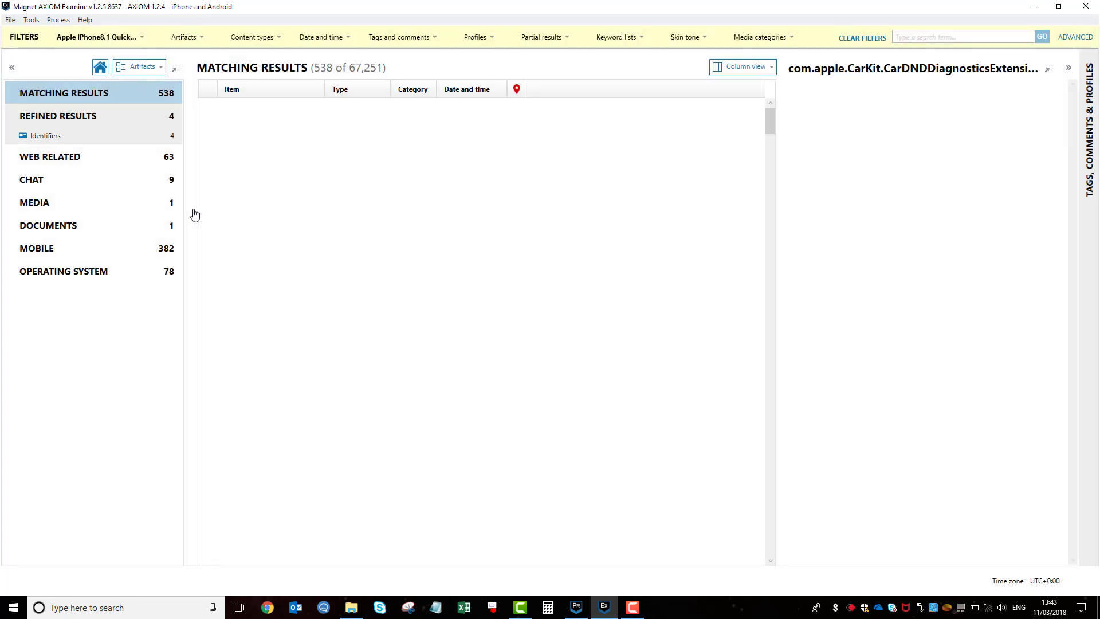
Expand Operating System and show the 35 iOS Keychain Generic Passwords entries.
click(14, 273)
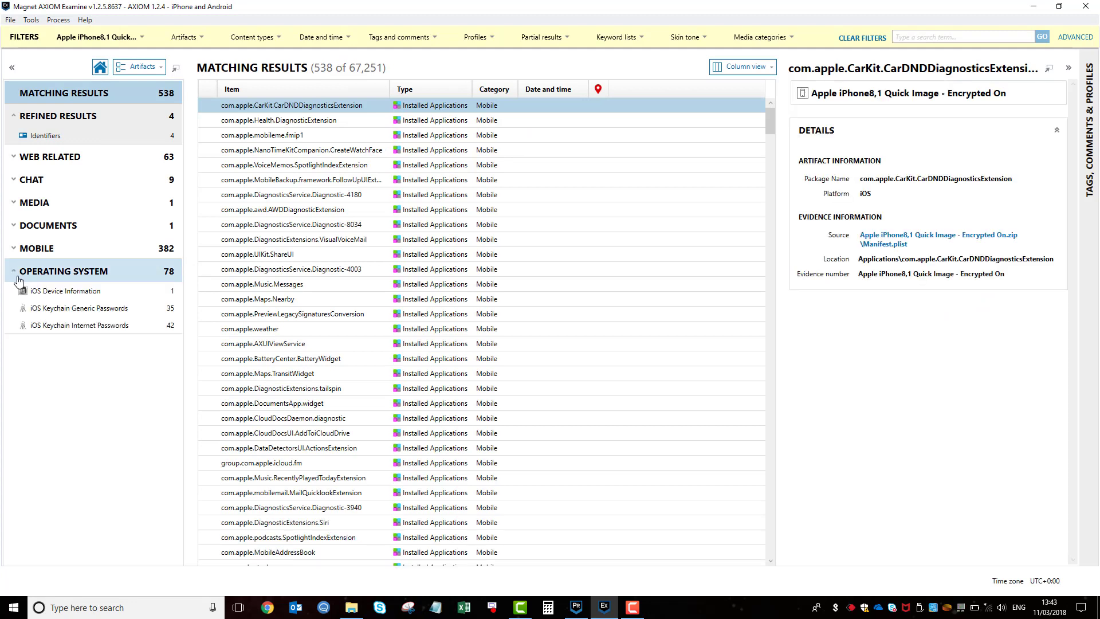
click(111, 316)
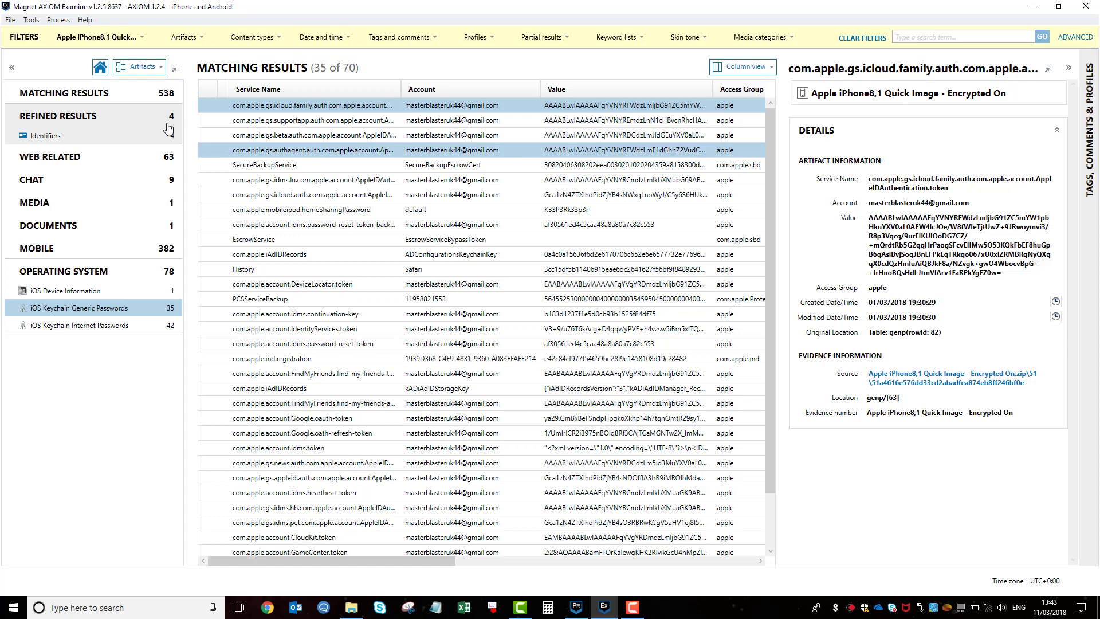
Untick an Apple iPhone8,1 source in the evidence filter and close the list.
click(135, 39)
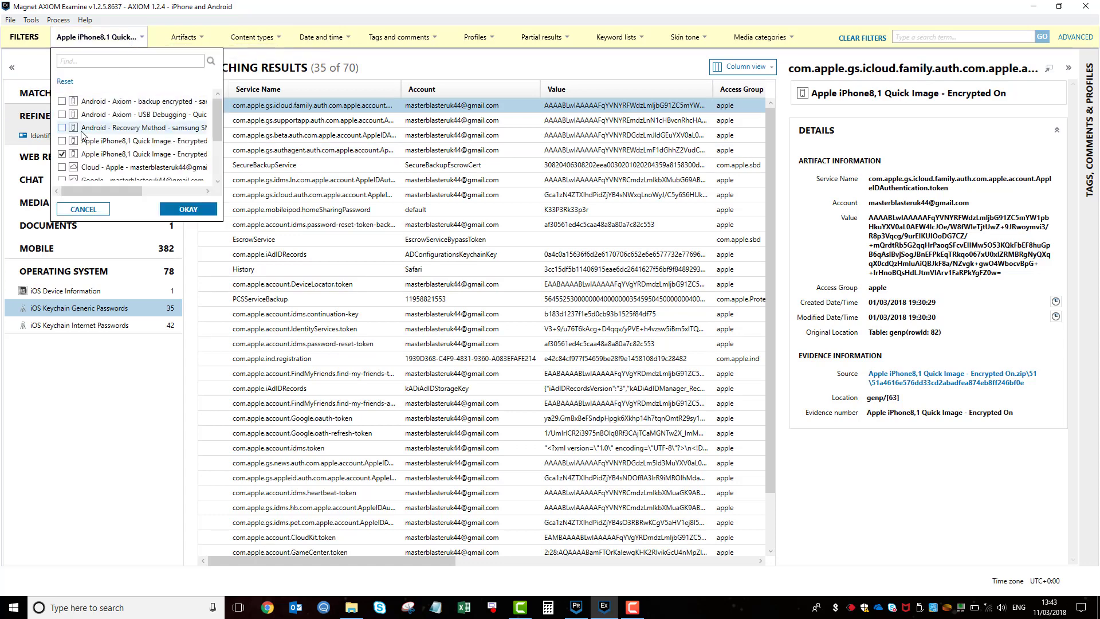
click(61, 154)
scroll(185, 150, down, 1)
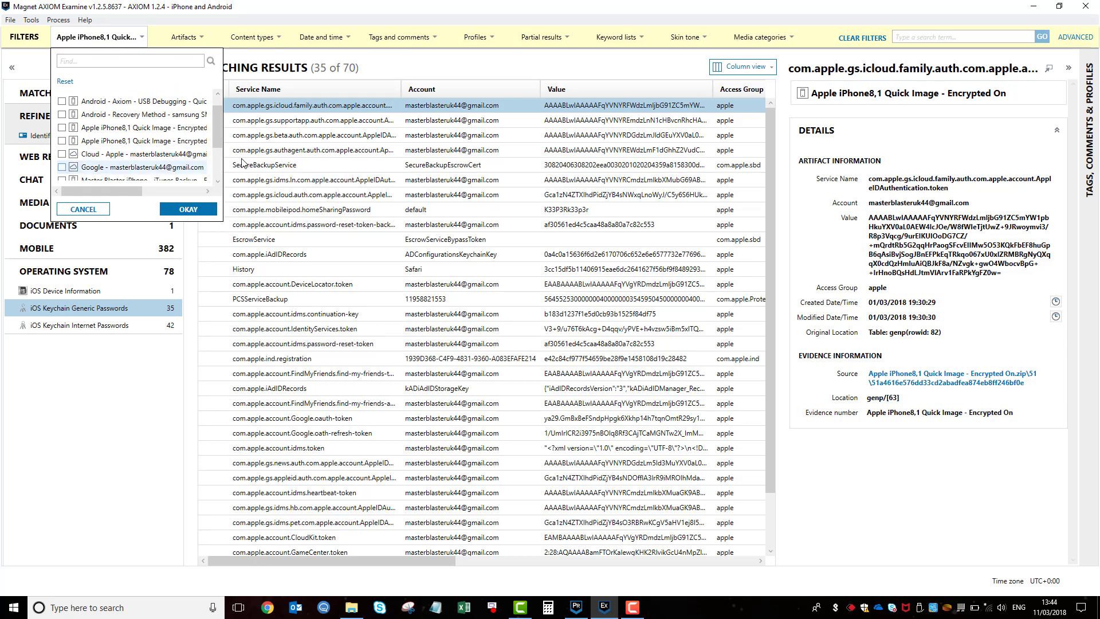
click(566, 213)
View the details of the com.apple.gs.icloud.auth iCloud authentication token entry.
right_click(566, 211)
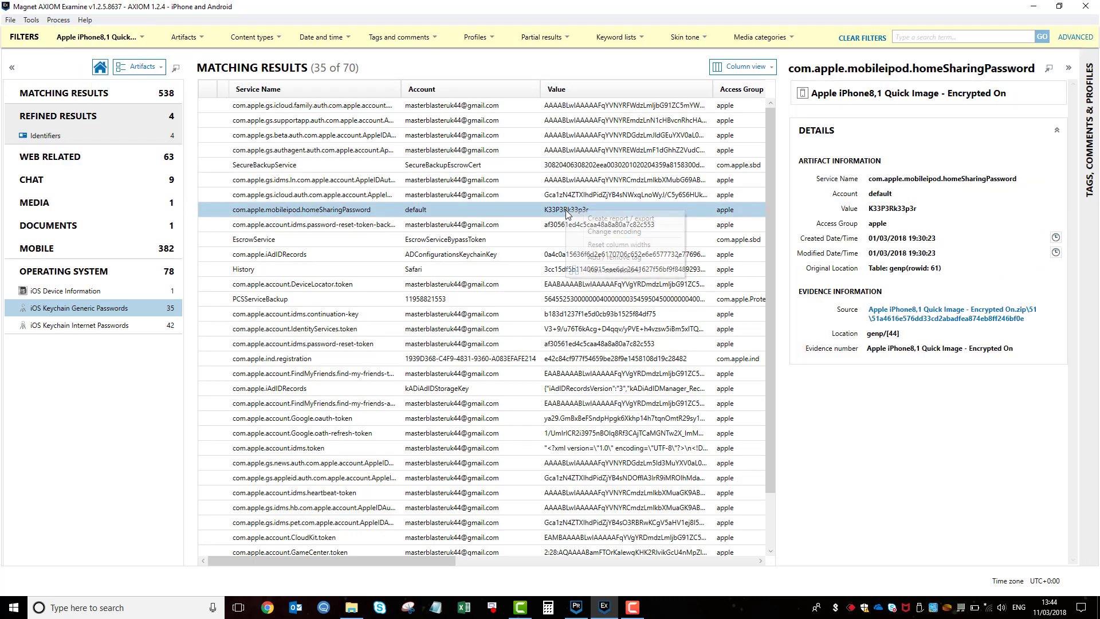
click(502, 195)
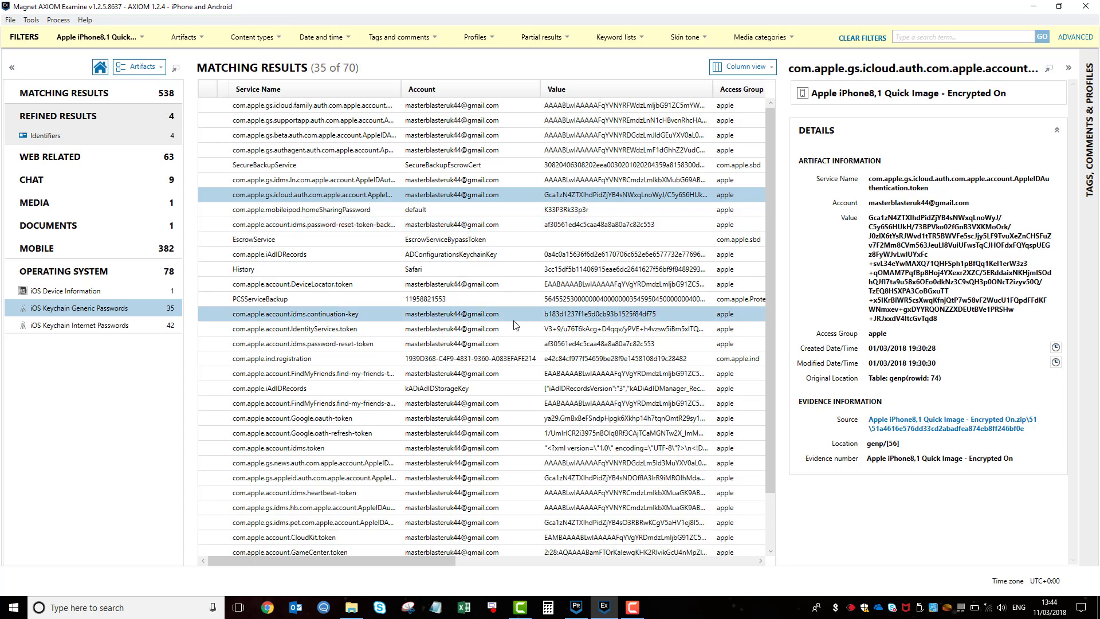
click(632, 609)
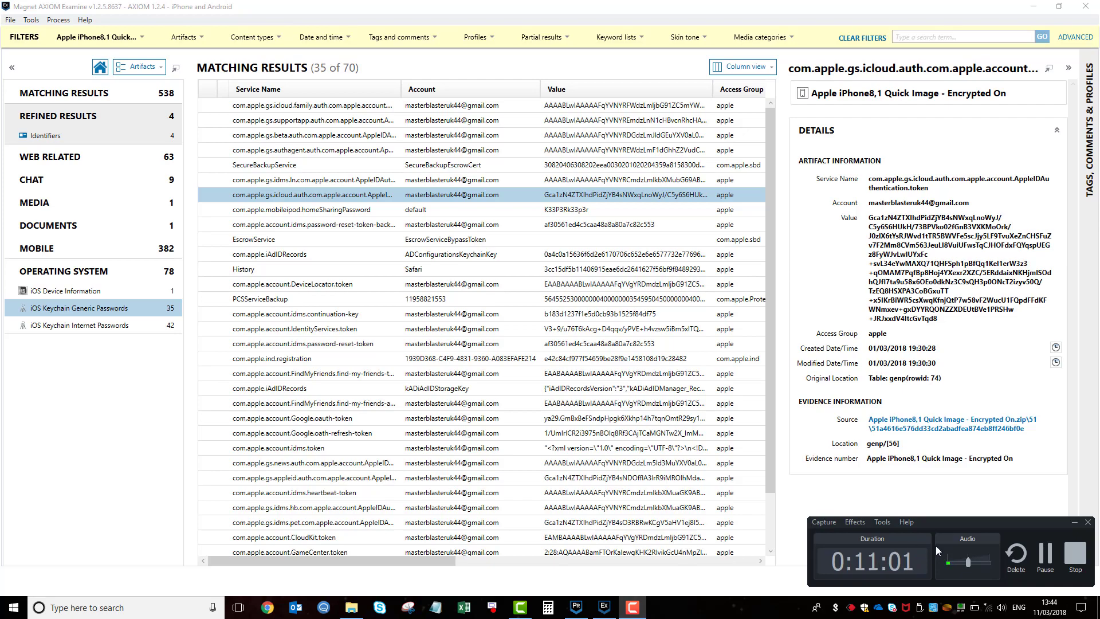